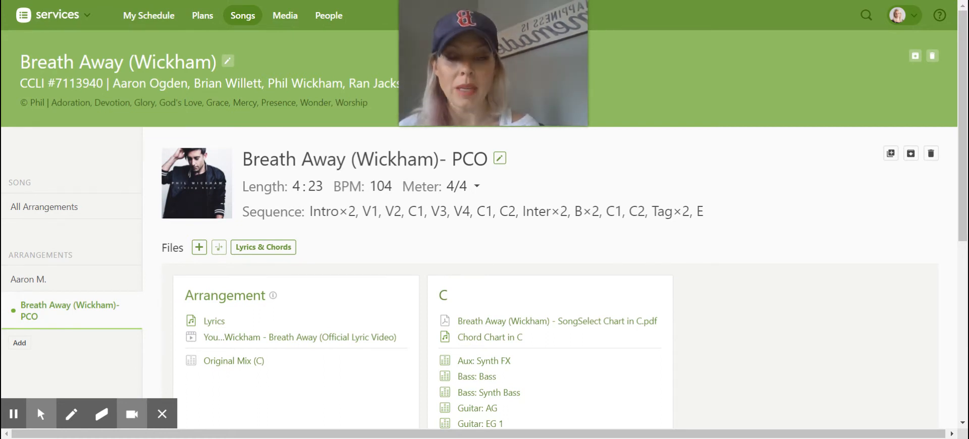
Open the song's lyrics and chords and add bar lines before verse 1's F chord and chorus 1's second-bar C and G chords
left_click(291, 248)
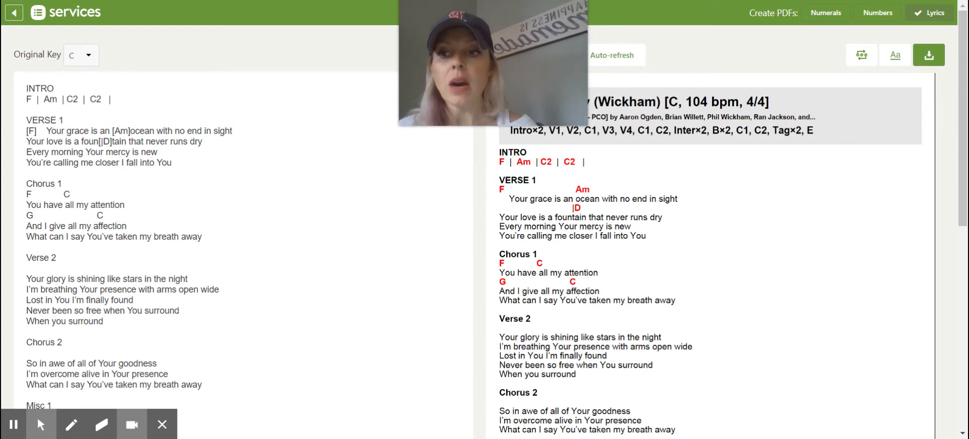
type("| Am ")
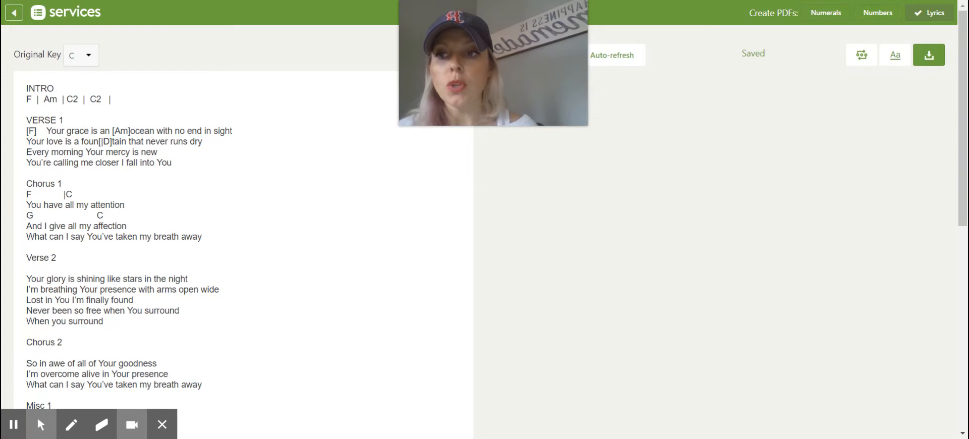
type("|")
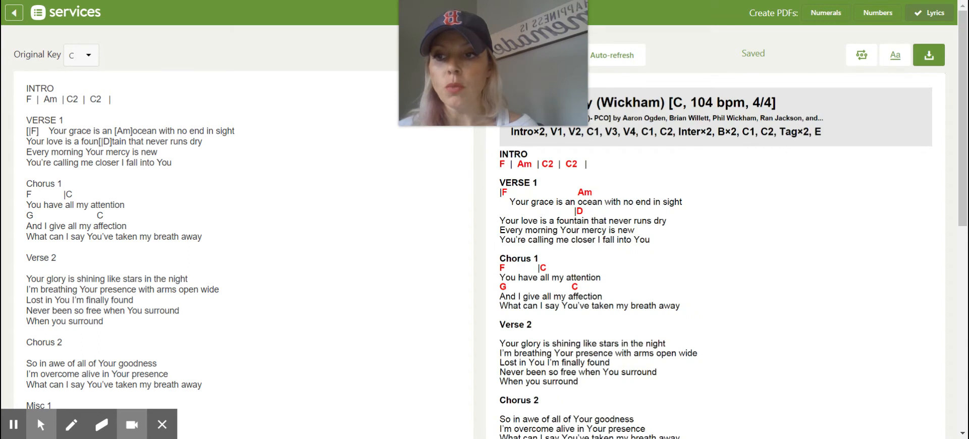
left_click(26, 216)
type("|")
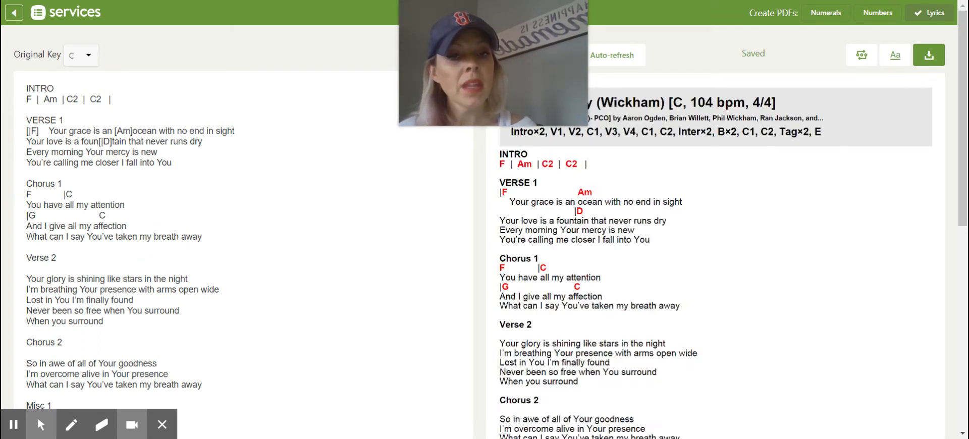
left_click(27, 247)
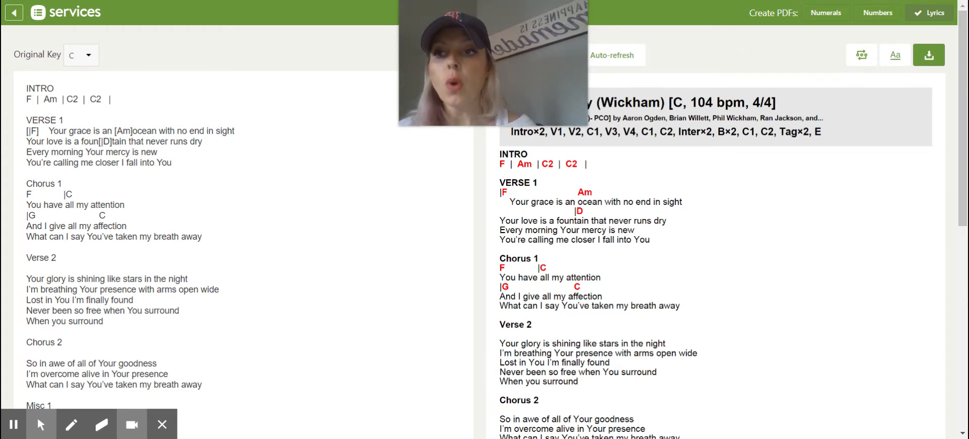
Rewrite the "Chorus 1" and "Chorus 2" section headings in capitals as CHORUS 1 and CHORUS 2
double_click(41, 184)
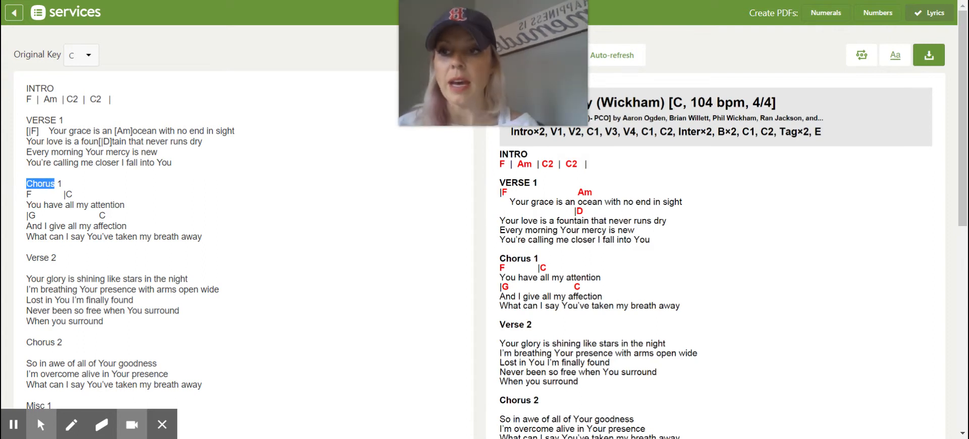
key("BackSpace")
type("CHORUS")
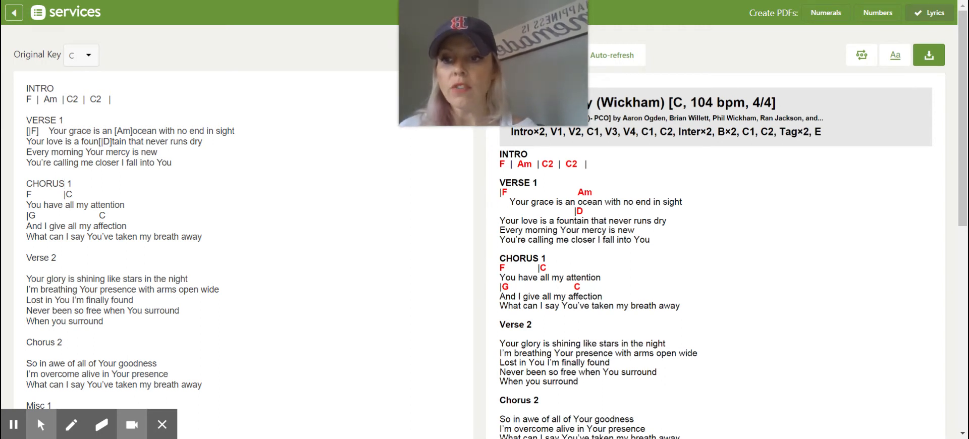
left_click_drag(56, 342, 26, 342)
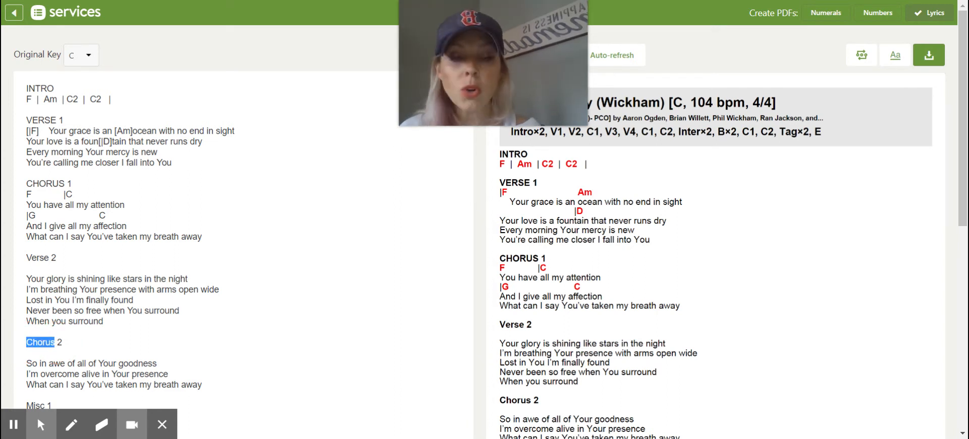
type("CHORUS")
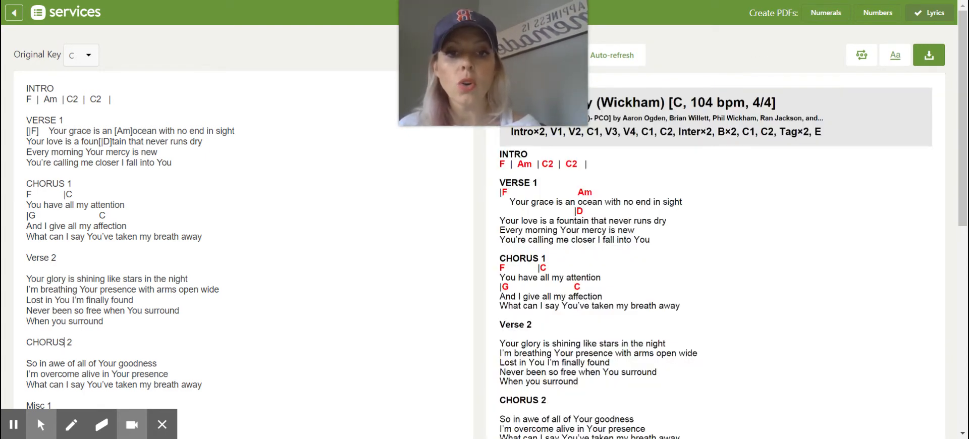
Add a CHORUS 3 heading below the bridge lyrics, separated by a blank line
mouse_move(963, 160)
left_mouse_down()
mouse_move(963, 268)
mouse_move(963, 161)
left_mouse_up()
left_click(73, 247)
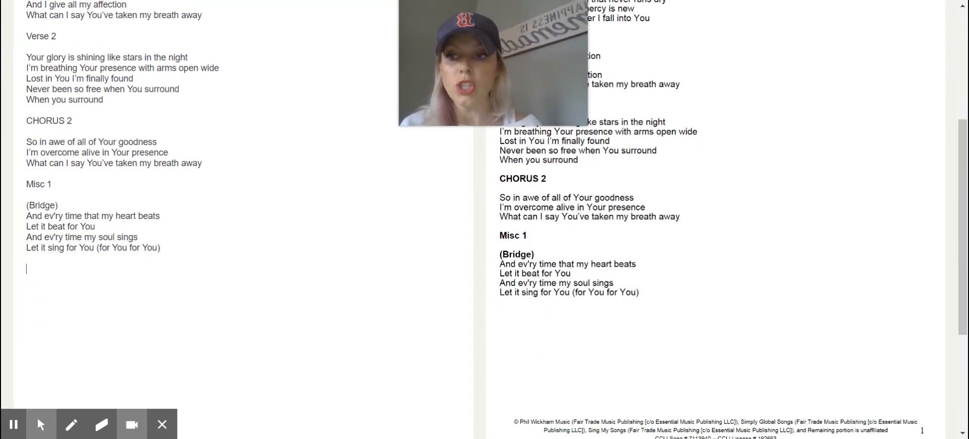
type("CHORUS")
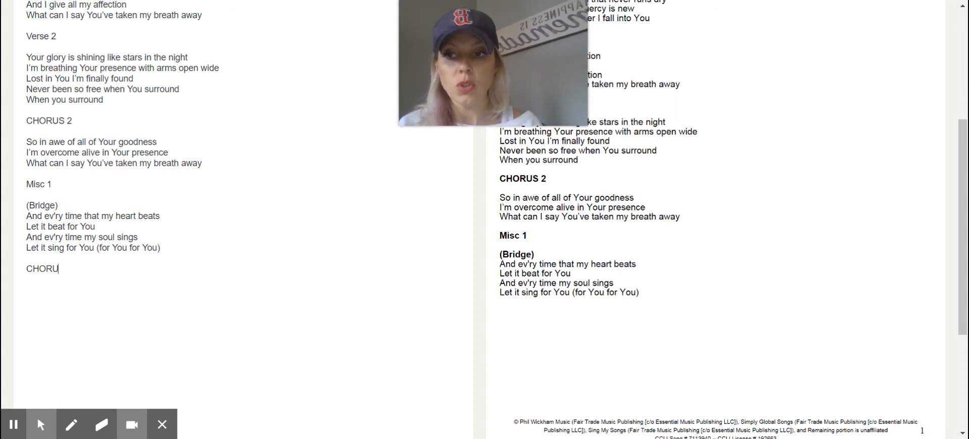
type(" 3")
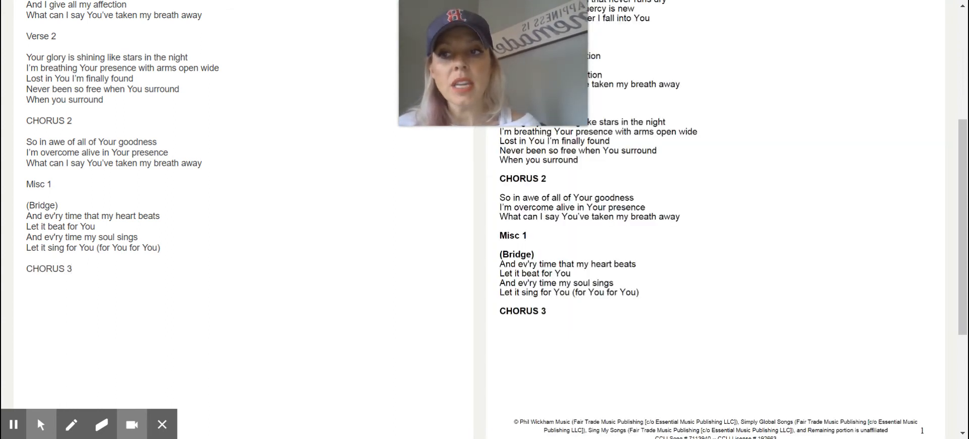
Replace the "(Bridge)" label above the bridge lyrics with the heading BRIDGE 1
left_click(60, 205)
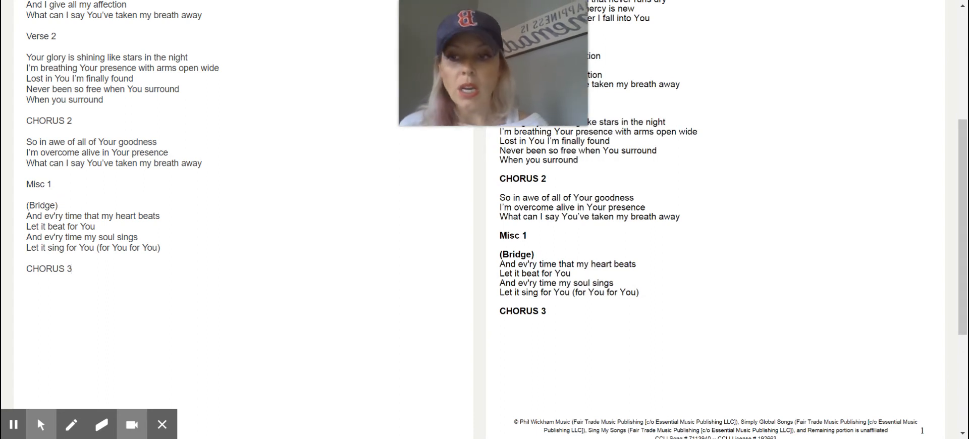
key("BackSpace")
key("BackSpace")
key("BackSpace")
key("BackSpace")
key("BackSpace")
key("BackSpace")
key("BackSpace")
key("BackSpace")
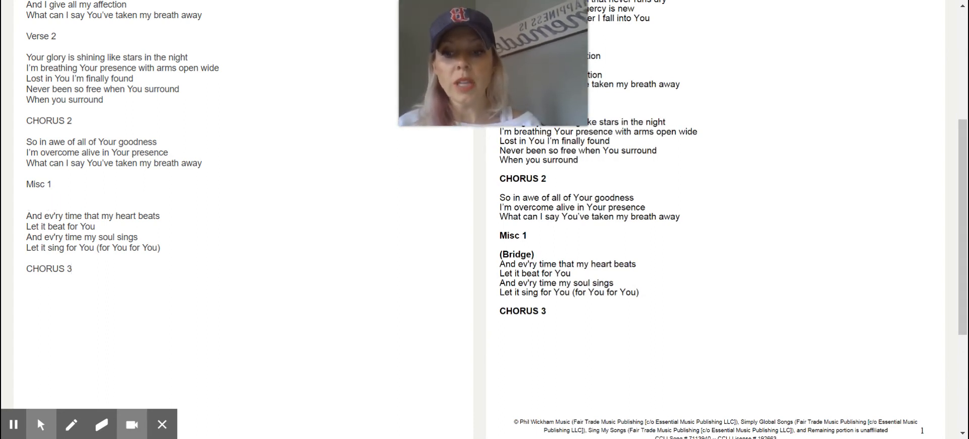
type("BRIDGE 1")
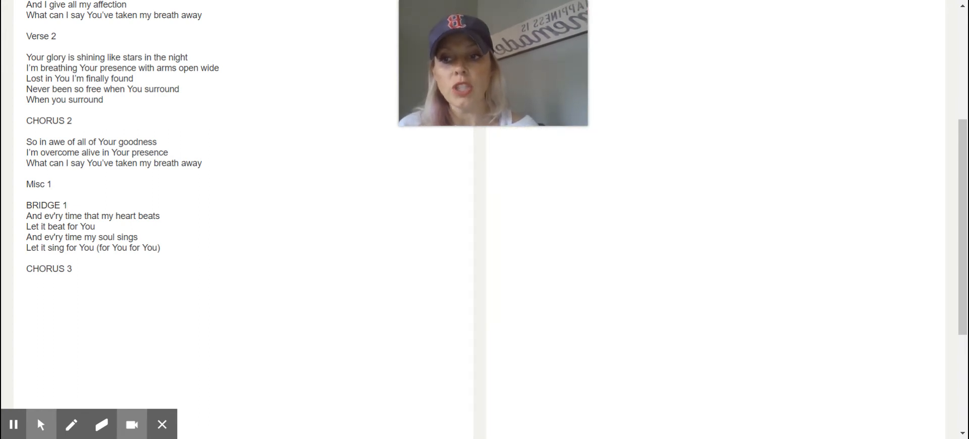
Add a BRIDGE 2 heading below CHORUS 3, leaving a blank line between them
double_click(70, 269)
left_click(73, 268)
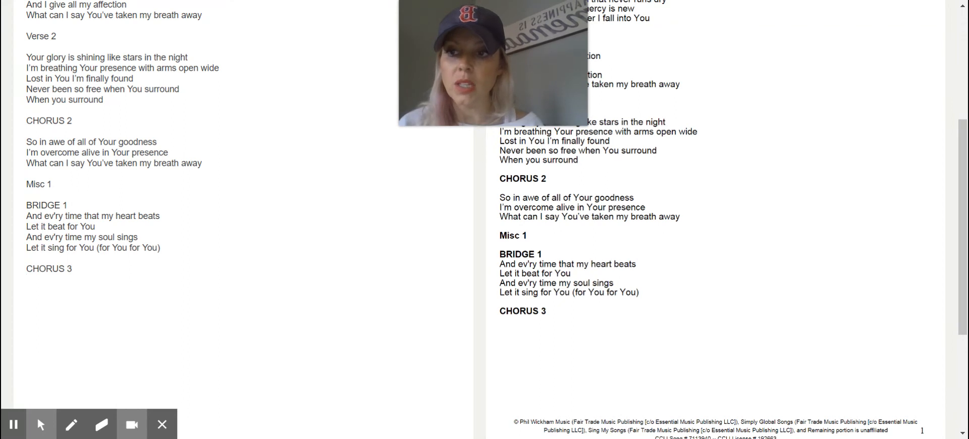
key("Return")
key("Return")
type("BRIDGE 2")
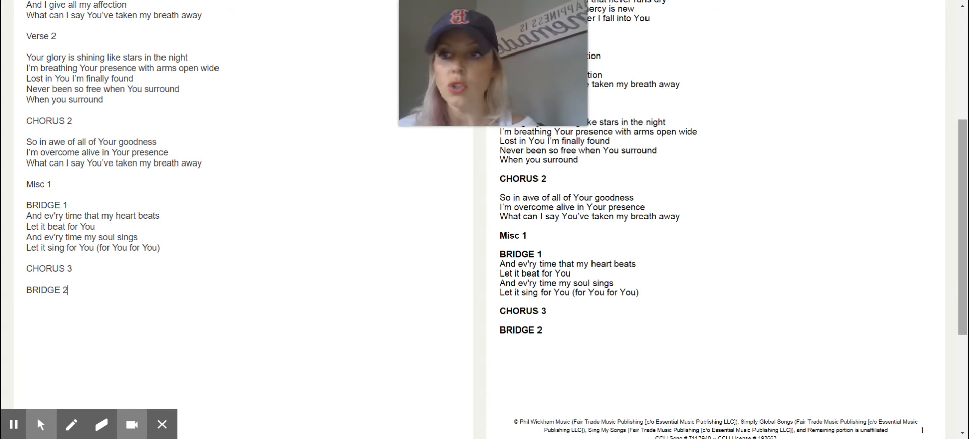
Look up the italic formatting code and put an opening <I> tag after the CHORUS 1 heading
scroll(956, 251, "up", 5)
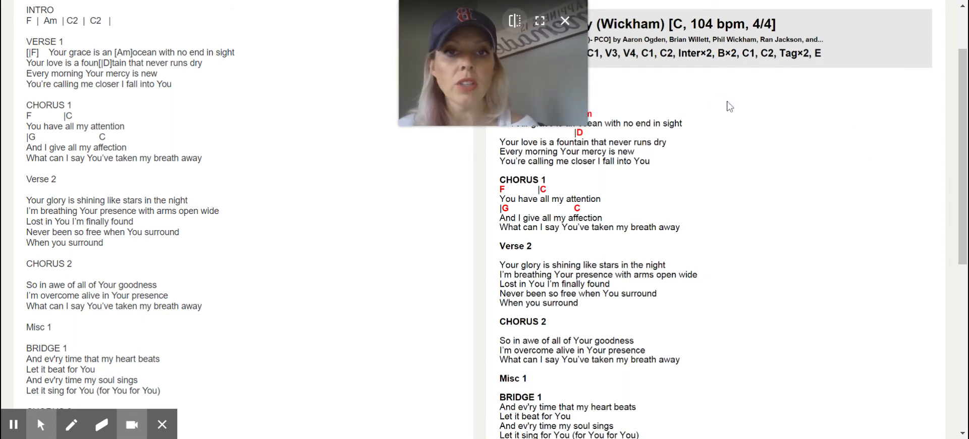
left_click_drag(534, 74, 809, 119)
left_click_drag(963, 202, 965, 155)
left_click(464, 56)
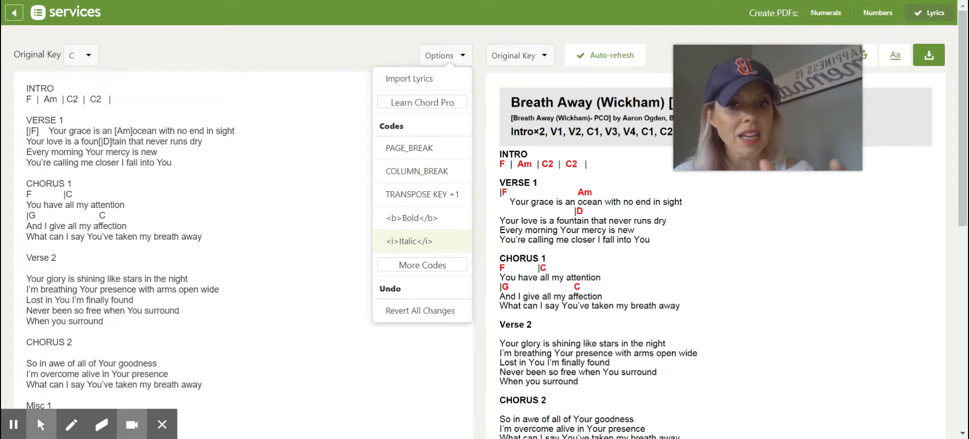
left_click(444, 241)
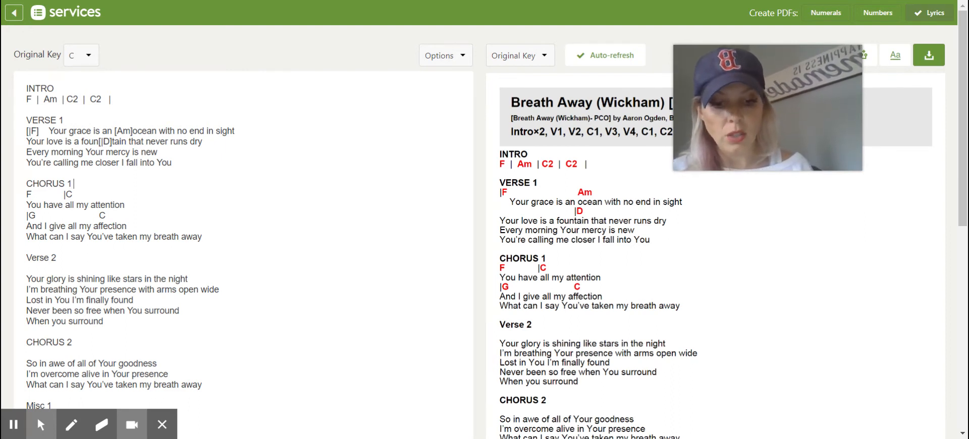
type("<")
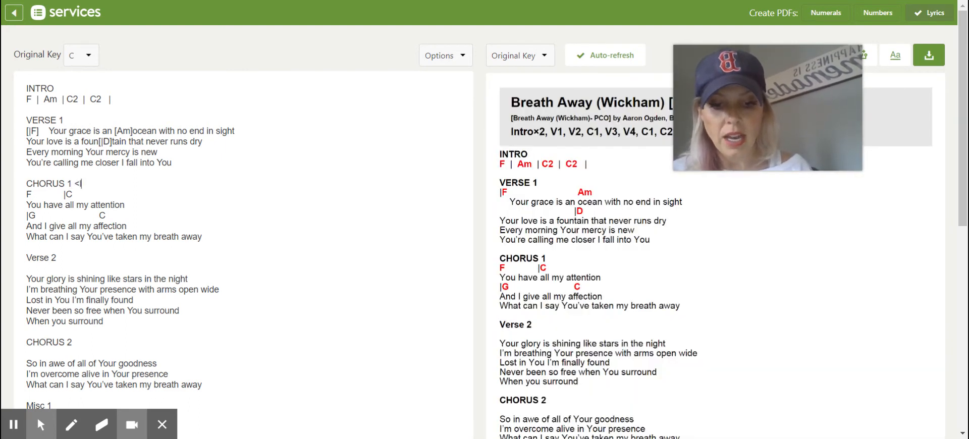
type("I>")
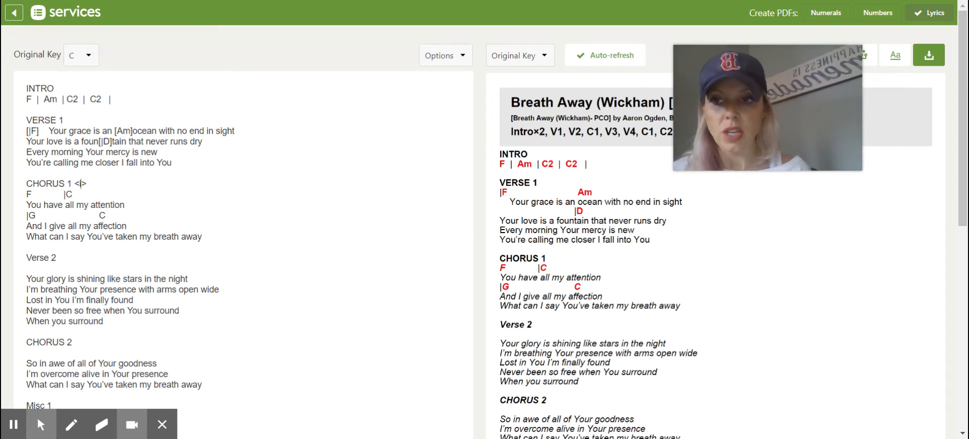
Write the note "(elecric lead, add bass)" after the CHORUS 1 italic tag and close it with </i>
type("(full band")
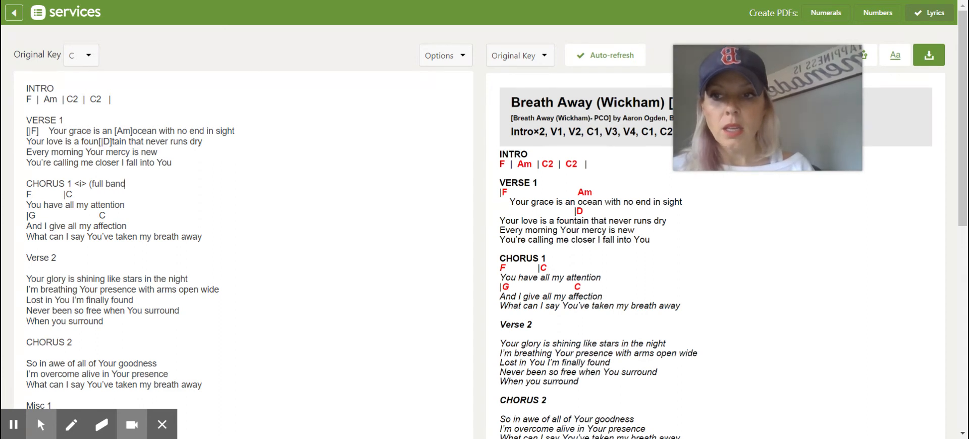
key("BackSpace")
key("BackSpace")
key("BackSpace")
key("BackSpace")
key("BackSpace")
type("lecric lean")
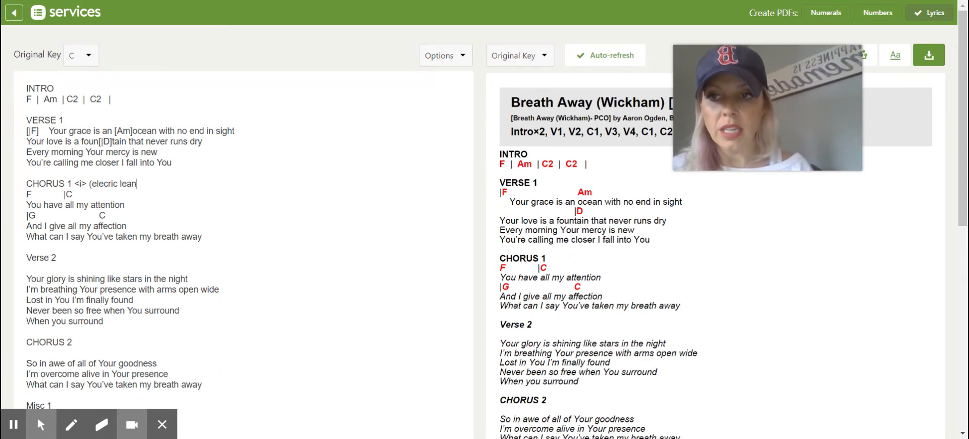
type(", add ba")
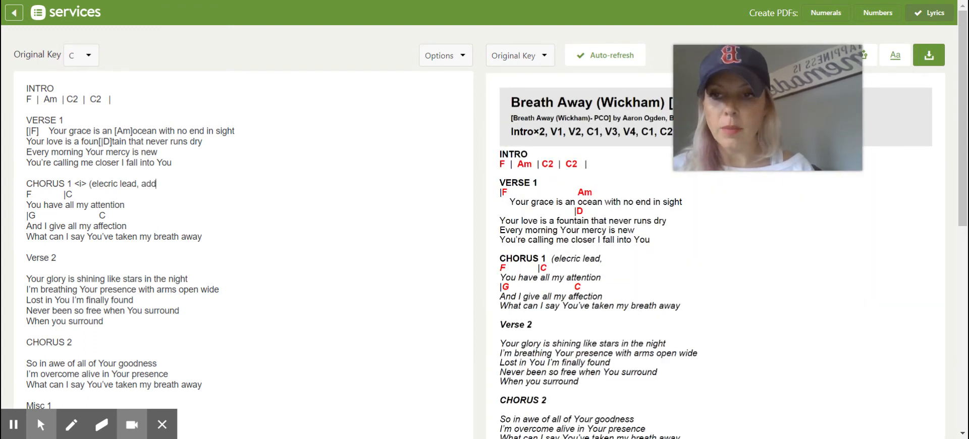
type("ss)<")
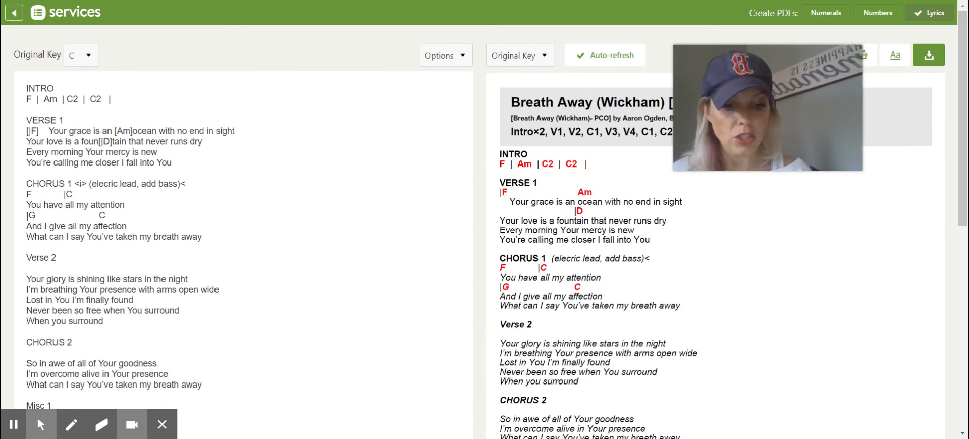
type("/i>")
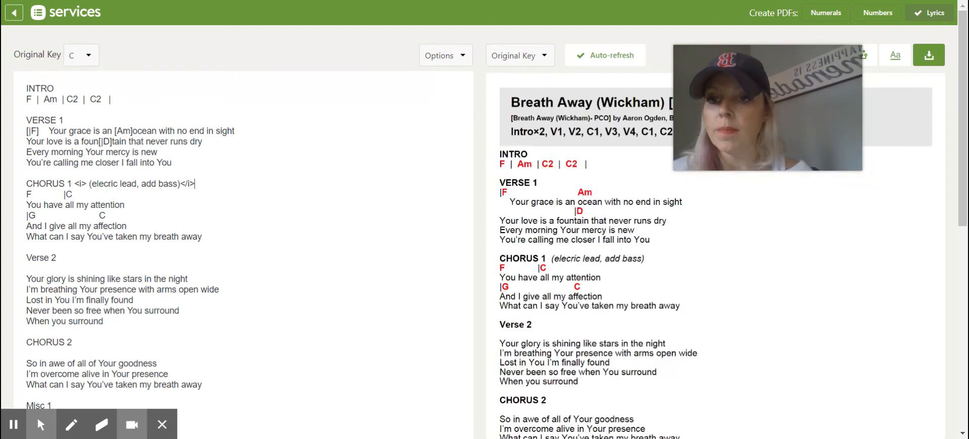
Look up the bold code and add "<b> REPEAT </B>" after verse 2's last line, "When you surround"
left_click(461, 57)
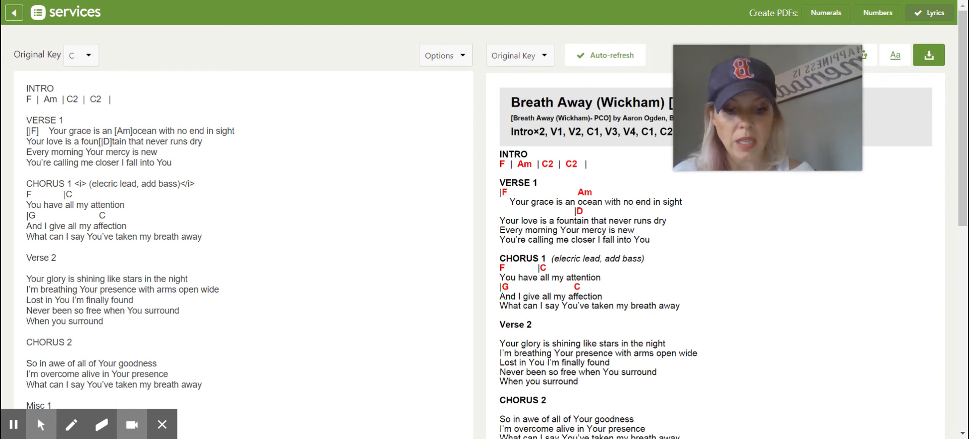
type("<")
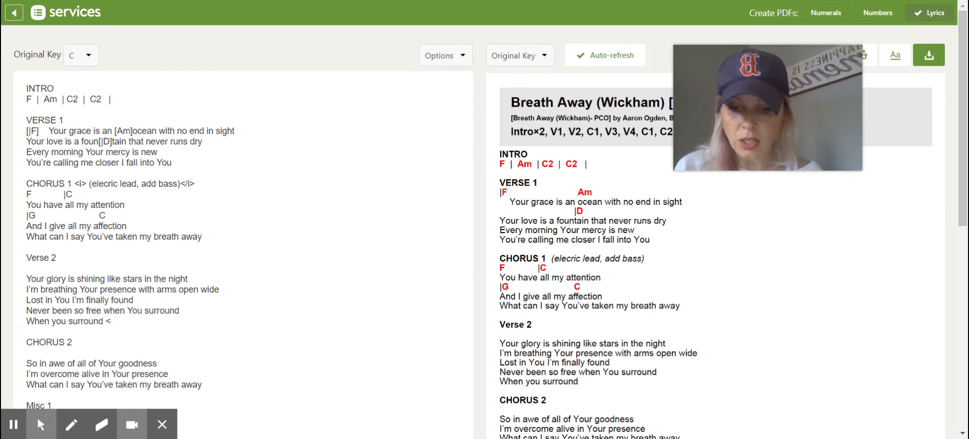
type("b")
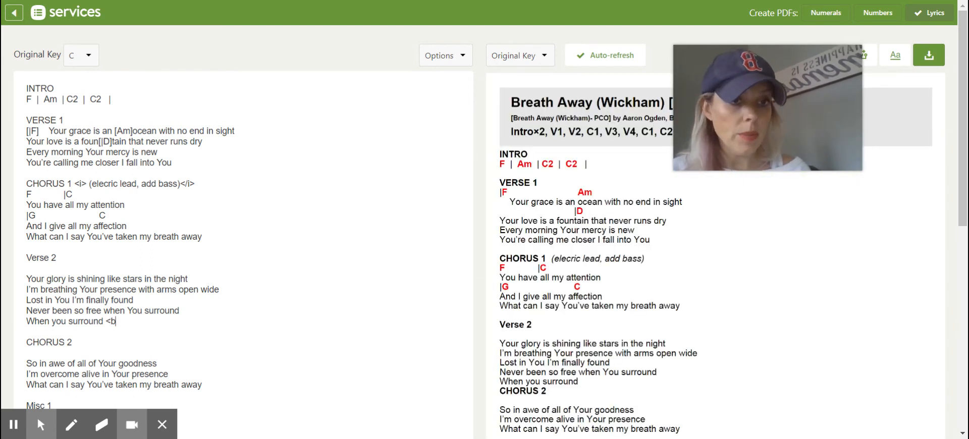
type(">")
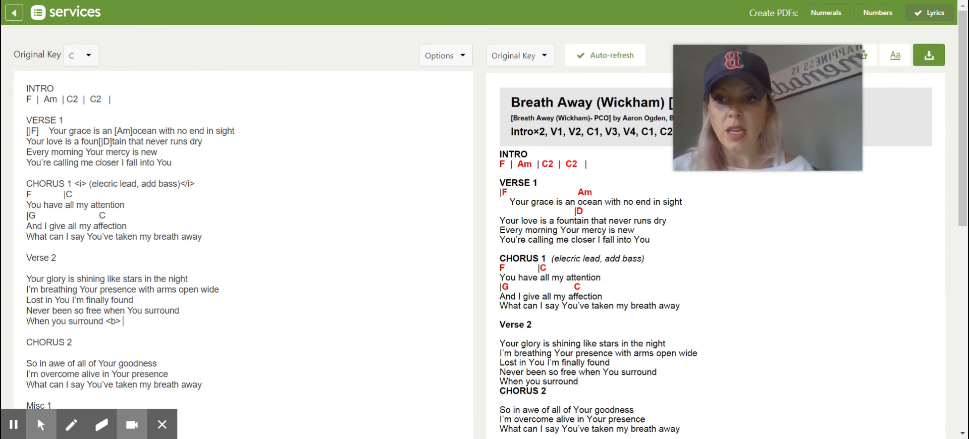
type(" REPEAT")
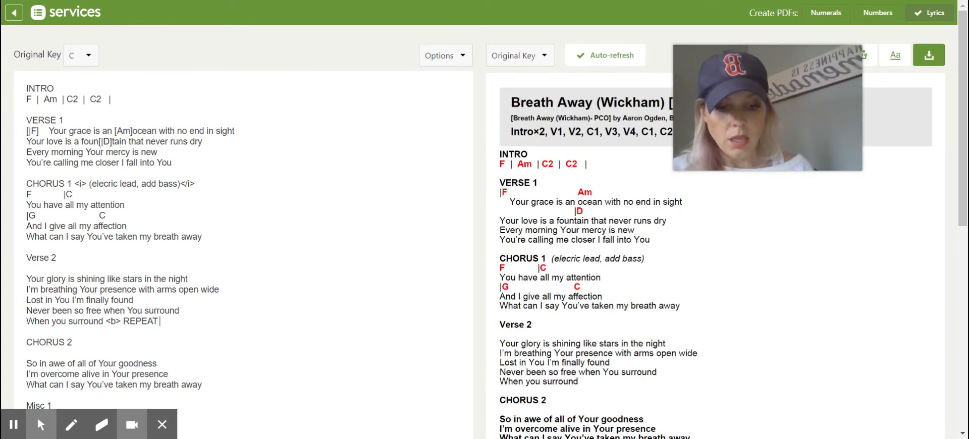
type(" <")
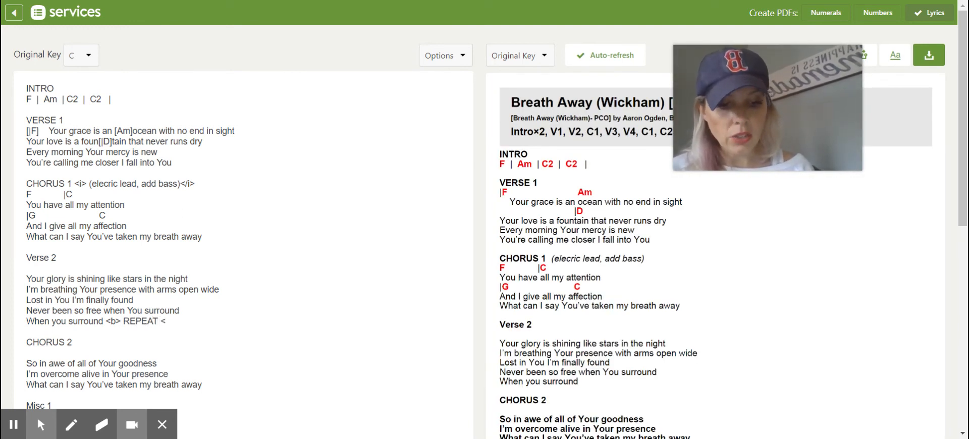
type("/B>")
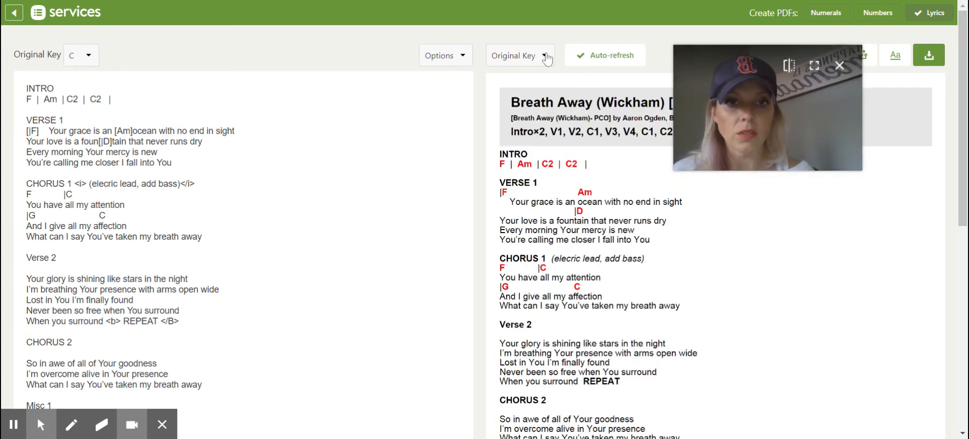
Review the available formatting codes and display the page layout and font settings for the chart
left_click(448, 56)
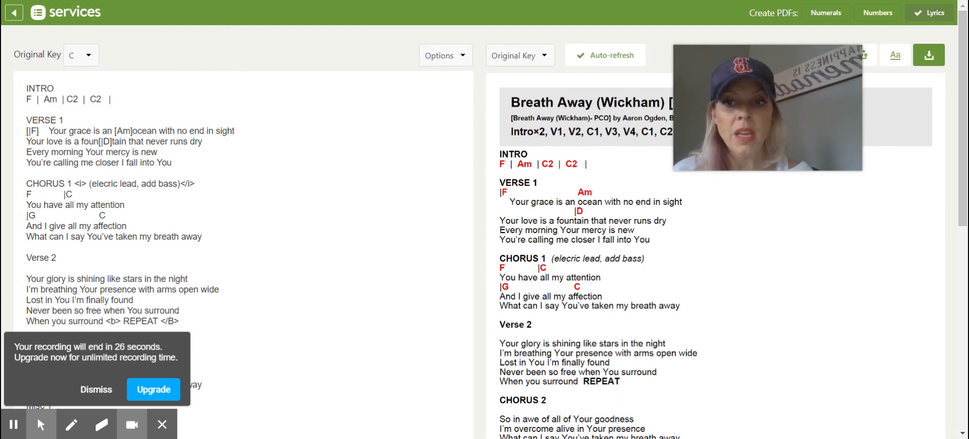
mouse_move(798, 74)
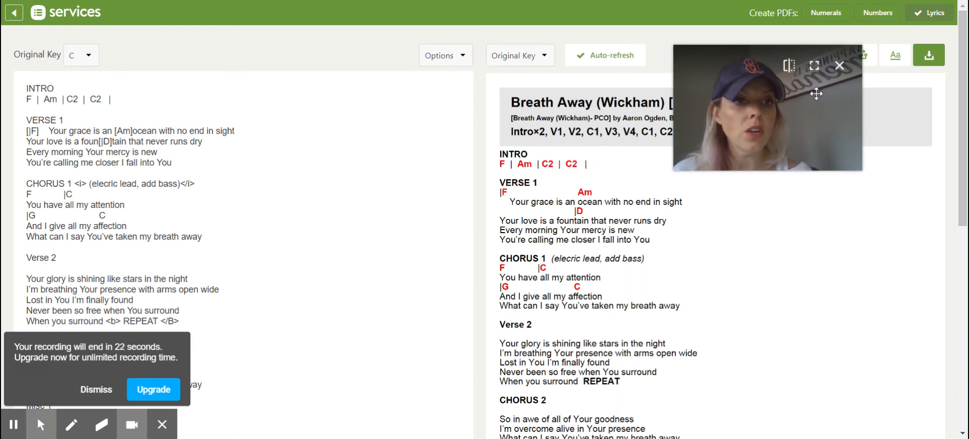
left_click_drag(816, 94, 555, 65)
left_click(895, 57)
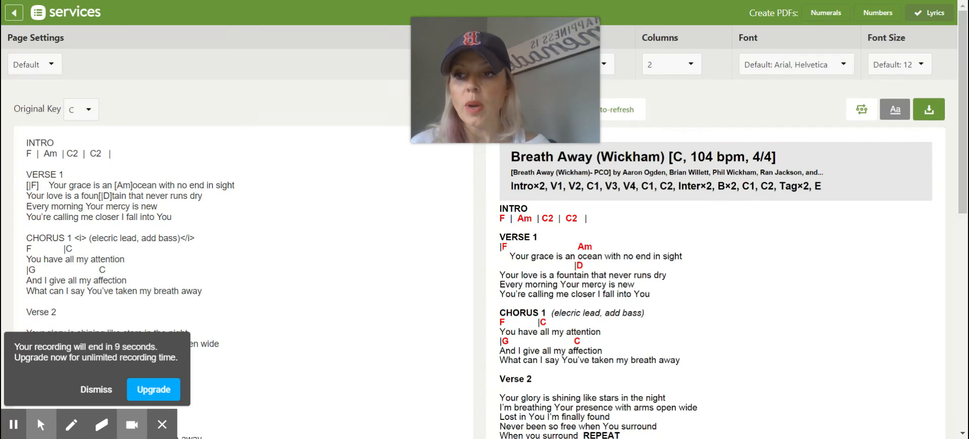
Insert a long run of blank lines above the CHORUS 1 heading to move that section down the page
key("Return")
key("Return")
key("Return")
key("Return")
key("Return")
key("Return")
key("Return")
key("Return")
key("Return")
key("Return")
key("Return")
key("Return")
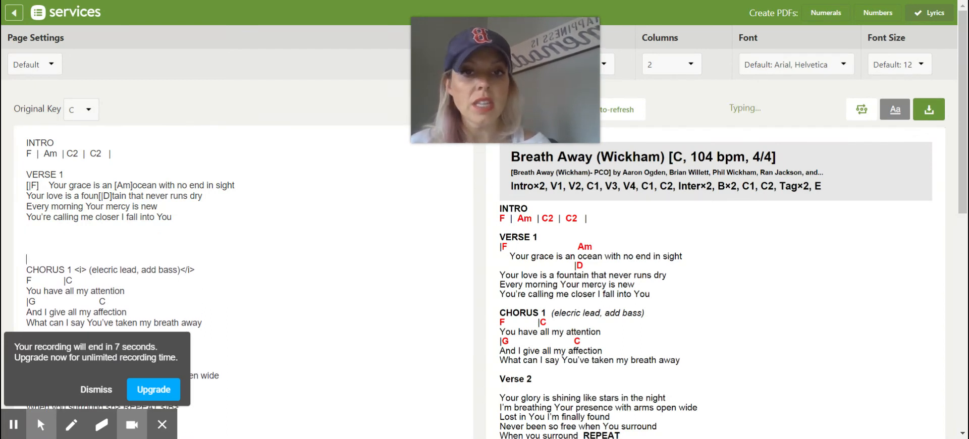
key("Return")
key("Return")
key("Return")
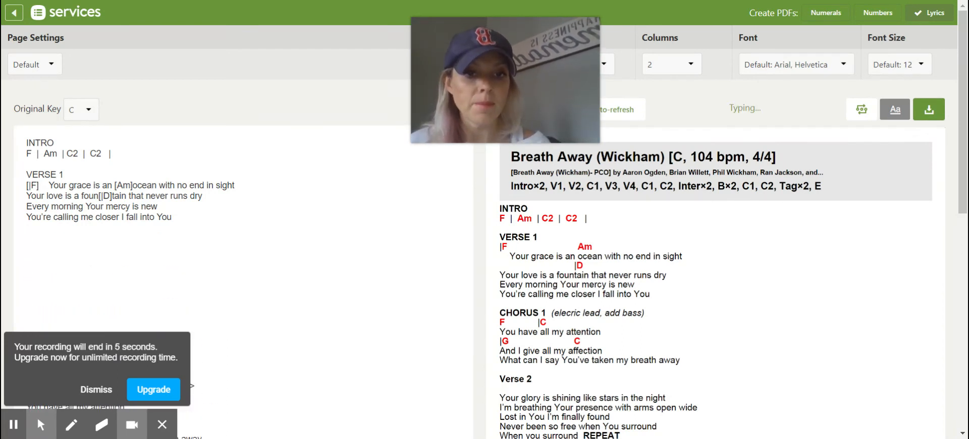